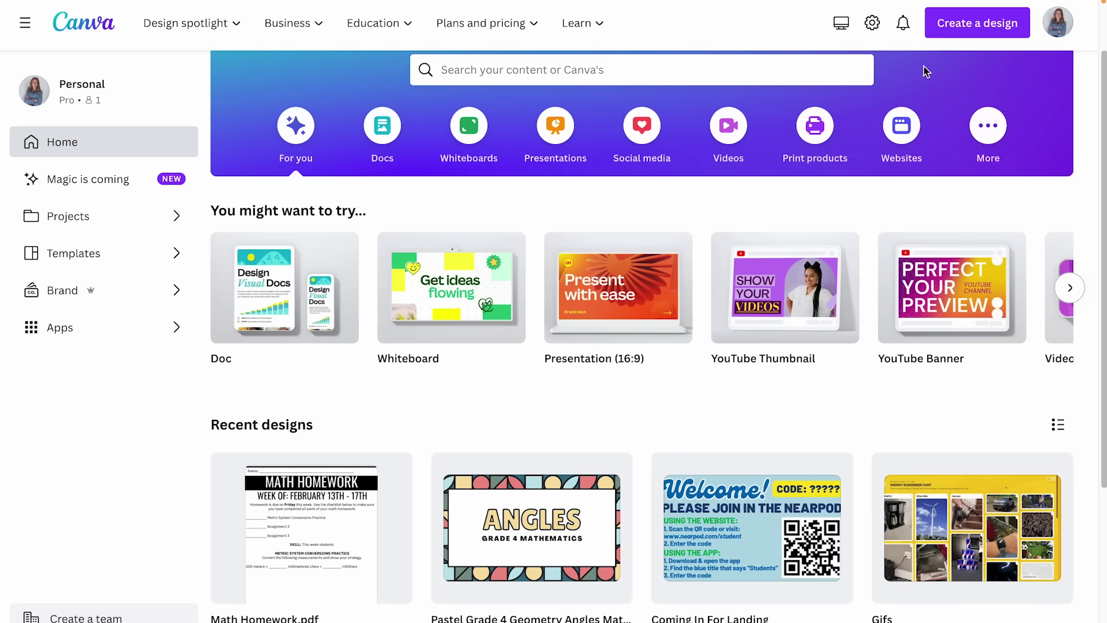
- Create a blank 16:9 presentation and have Magic Write draft a fourth grade museum field-trip permission slip
{"action": "left_click", "coordinate": [967, 29]}
{"action": "left_click", "coordinate": [842, 183]}
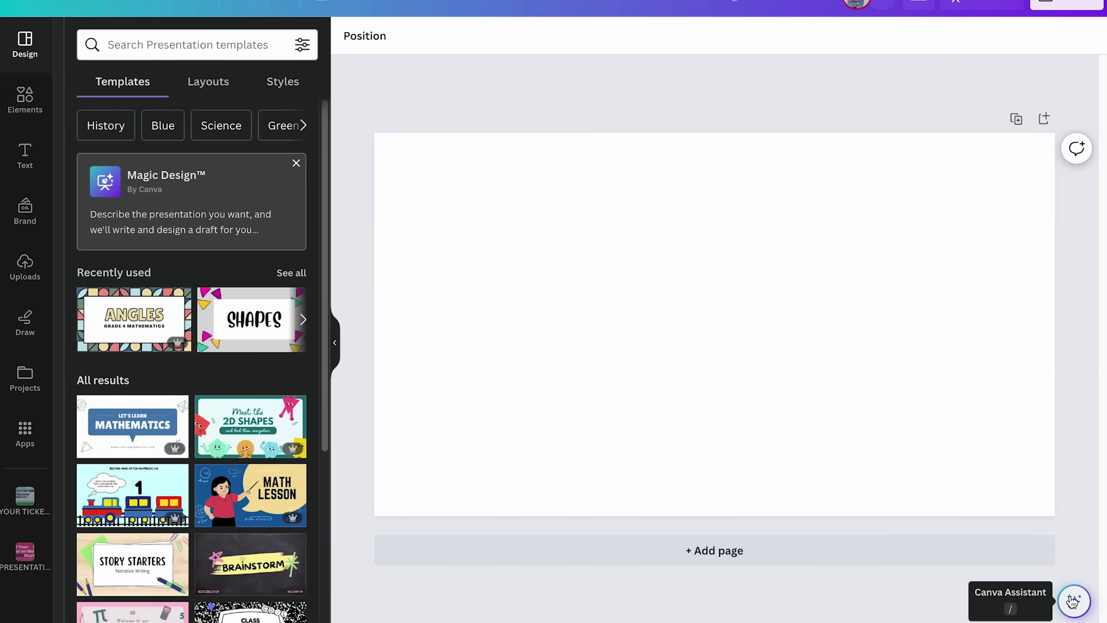
{"action": "left_click", "coordinate": [1072, 601]}
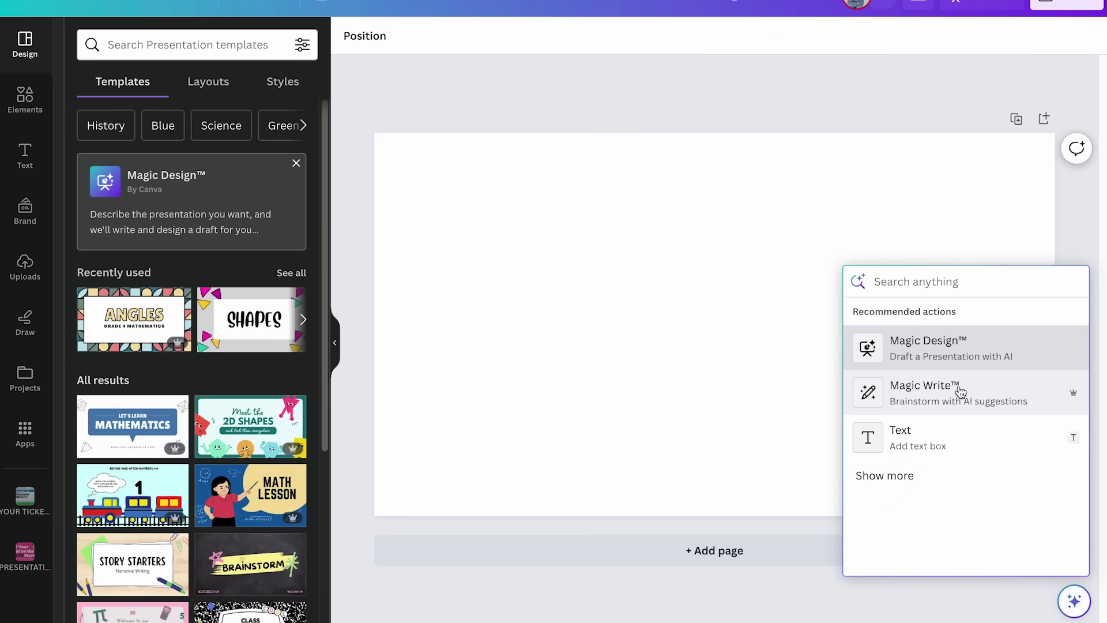
{"action": "type", "text": "magic"}
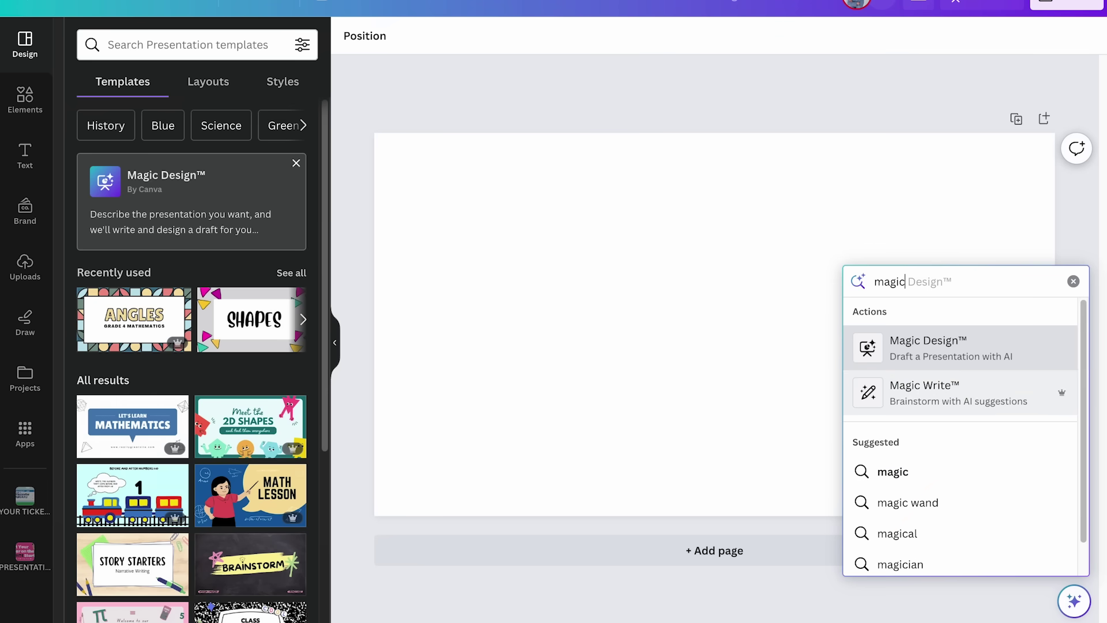
{"action": "left_click", "coordinate": [959, 397]}
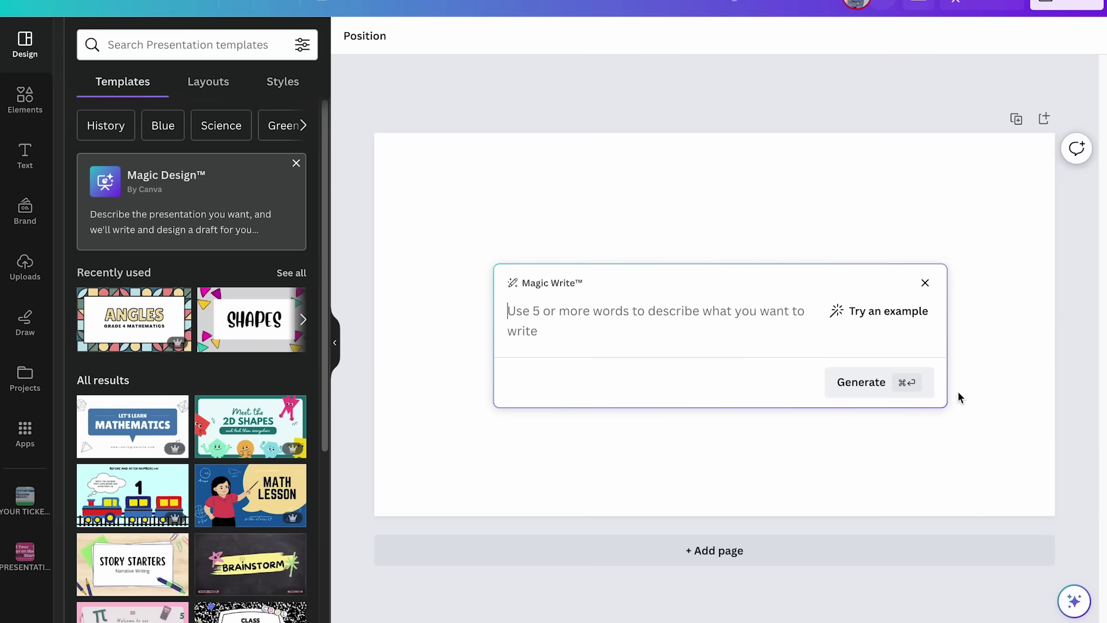
{"action": "type", "text": "Wri"}
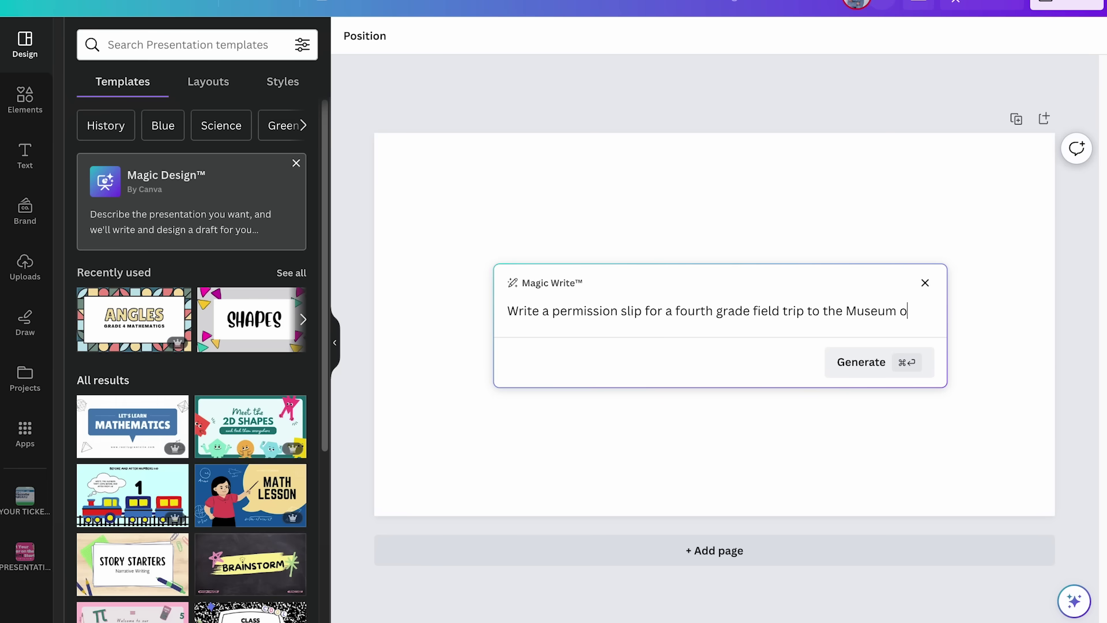
{"action": "type", "text": "f Natural History"}
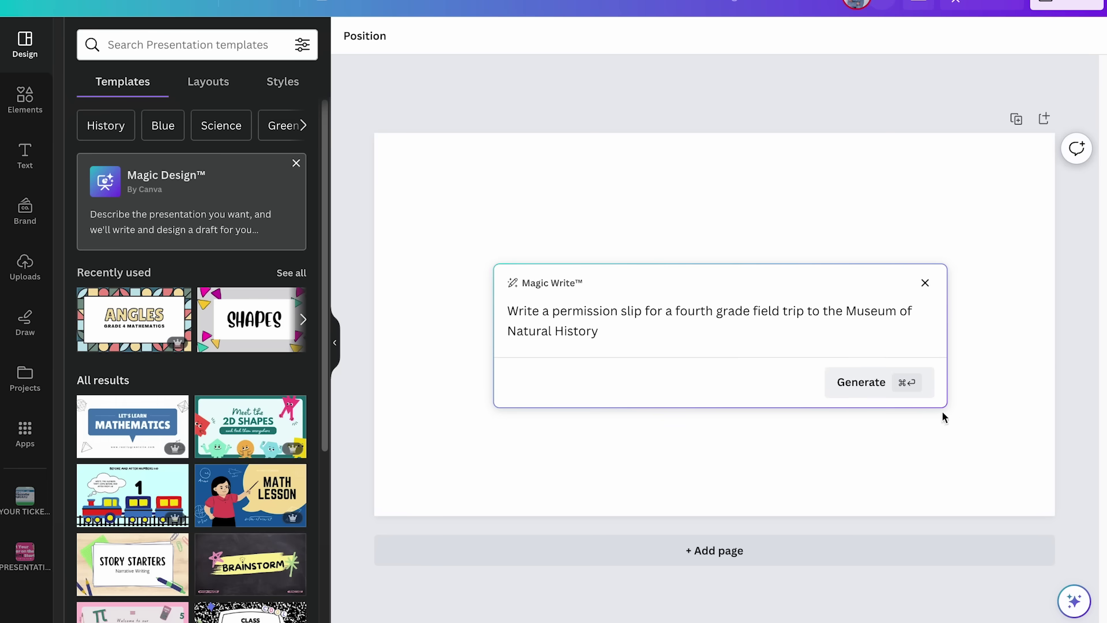
{"action": "left_click", "coordinate": [875, 389]}
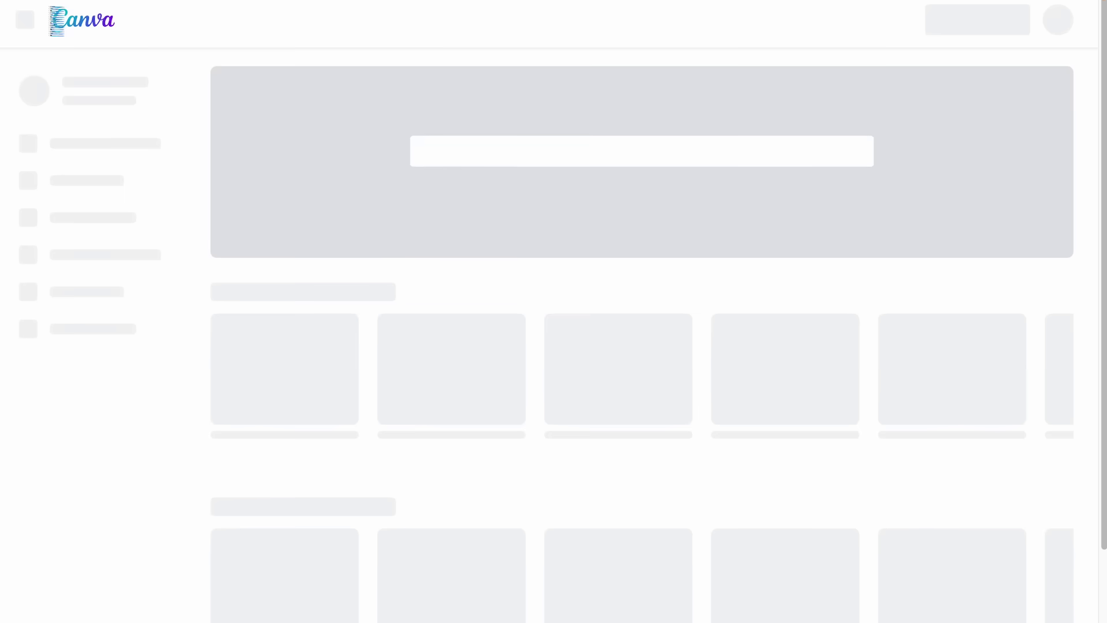
- Start a blank Doc and have Magic Write generate ten fall writing prompts for fourth graders
{"action": "left_click", "coordinate": [973, 23]}
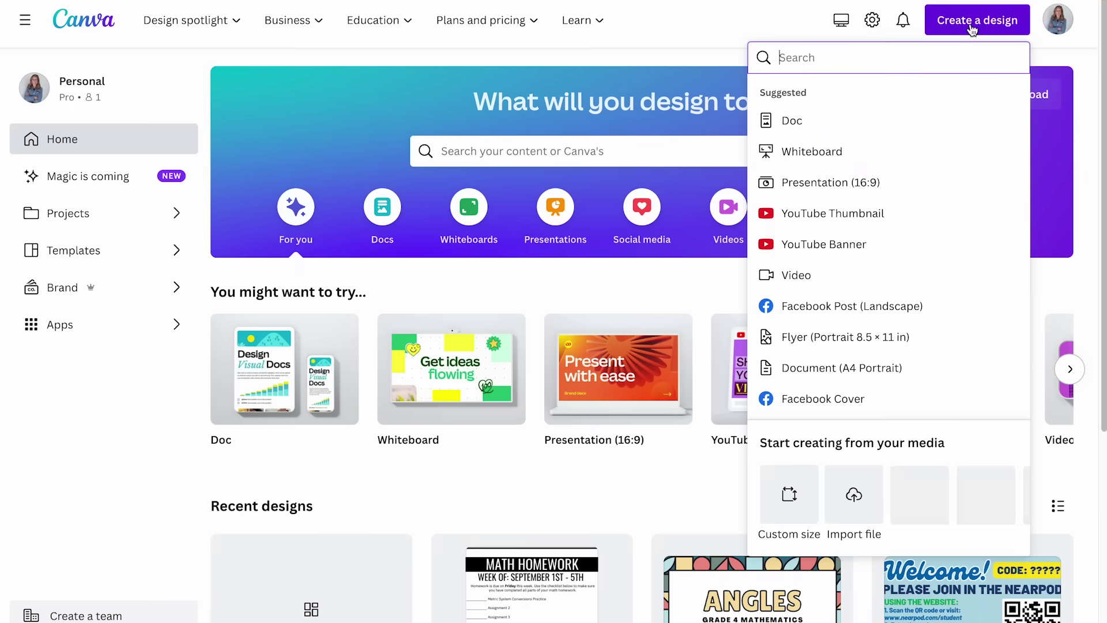
{"action": "left_click", "coordinate": [787, 120]}
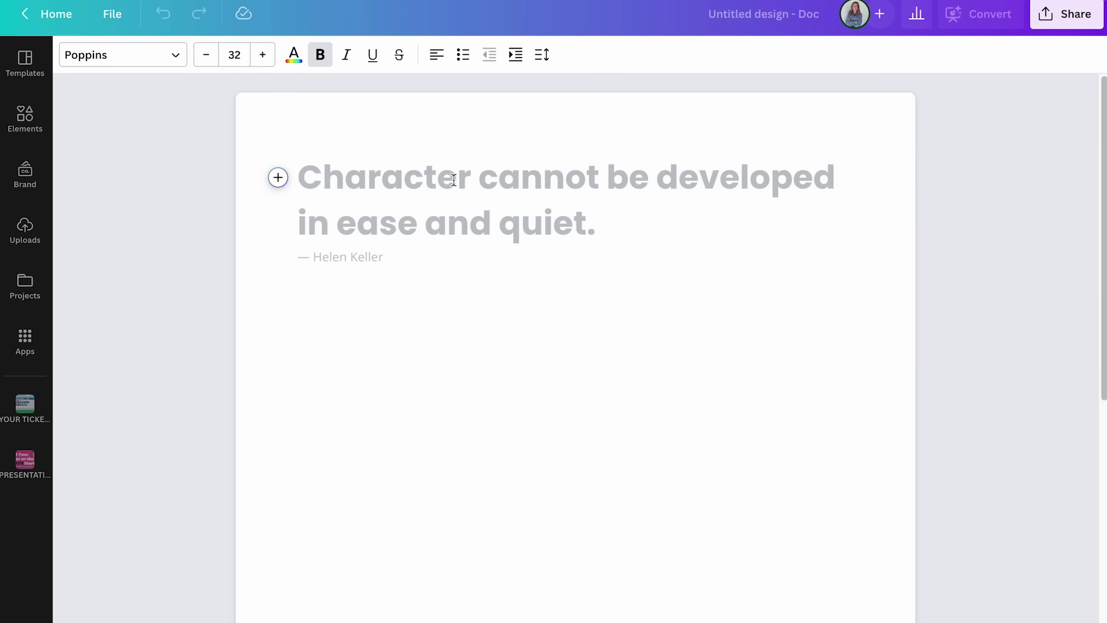
{"action": "left_click", "coordinate": [278, 177]}
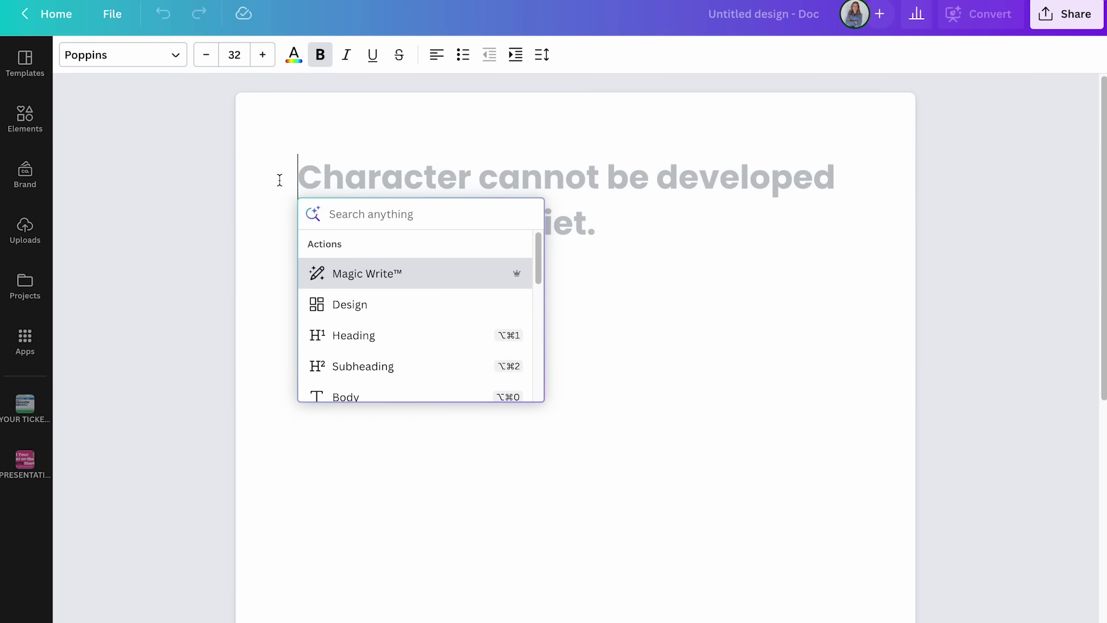
{"action": "left_click", "coordinate": [365, 274]}
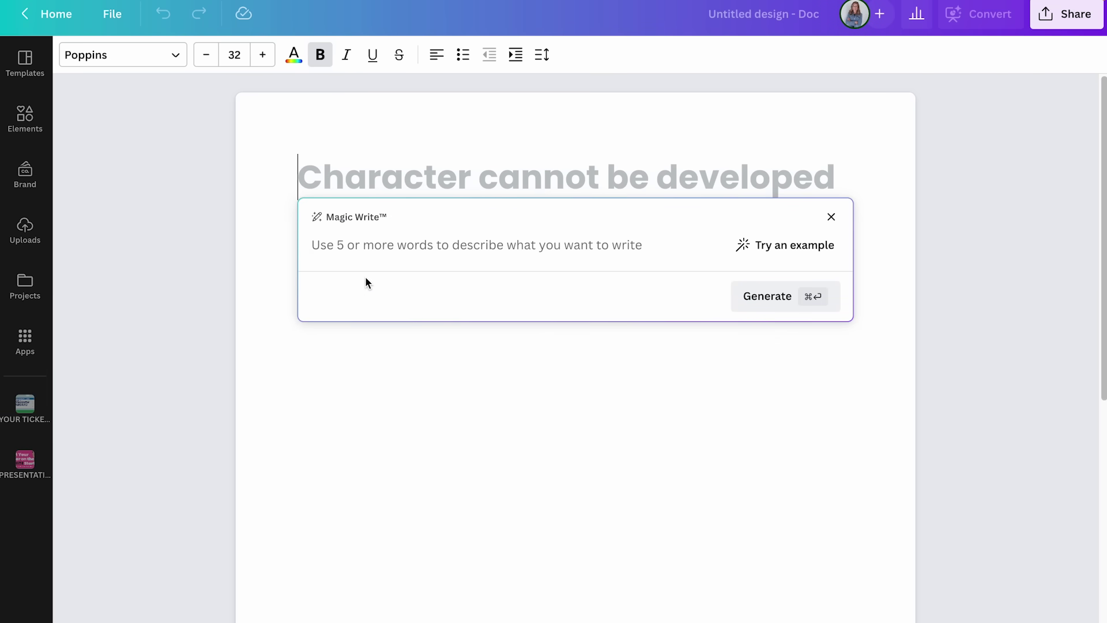
{"action": "type", "text": "Cfr"}
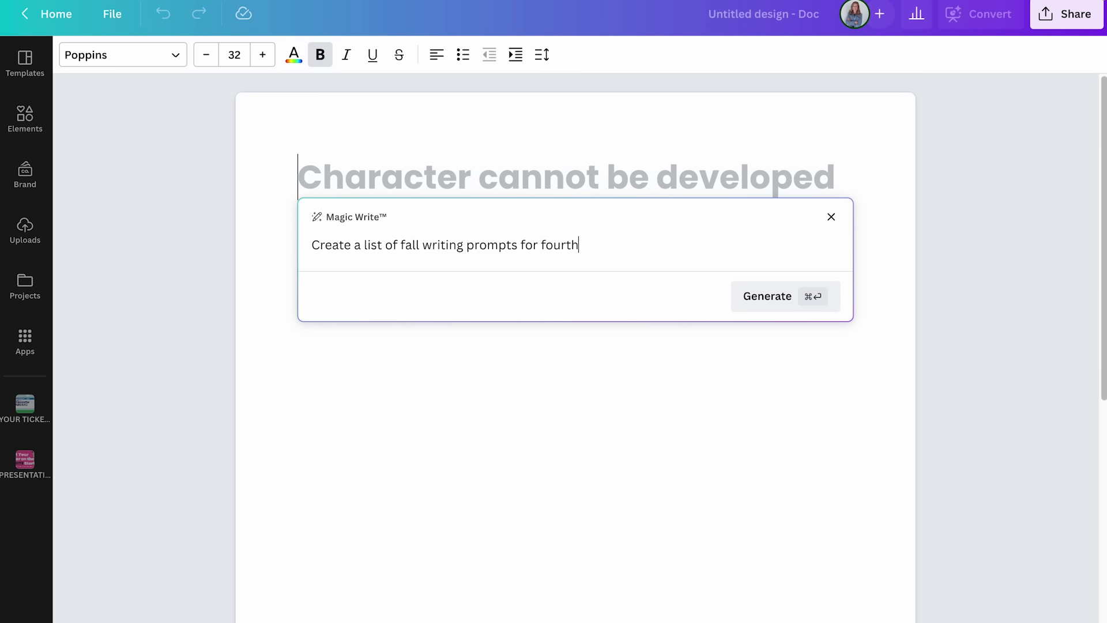
{"action": "left_click", "coordinate": [782, 296]}
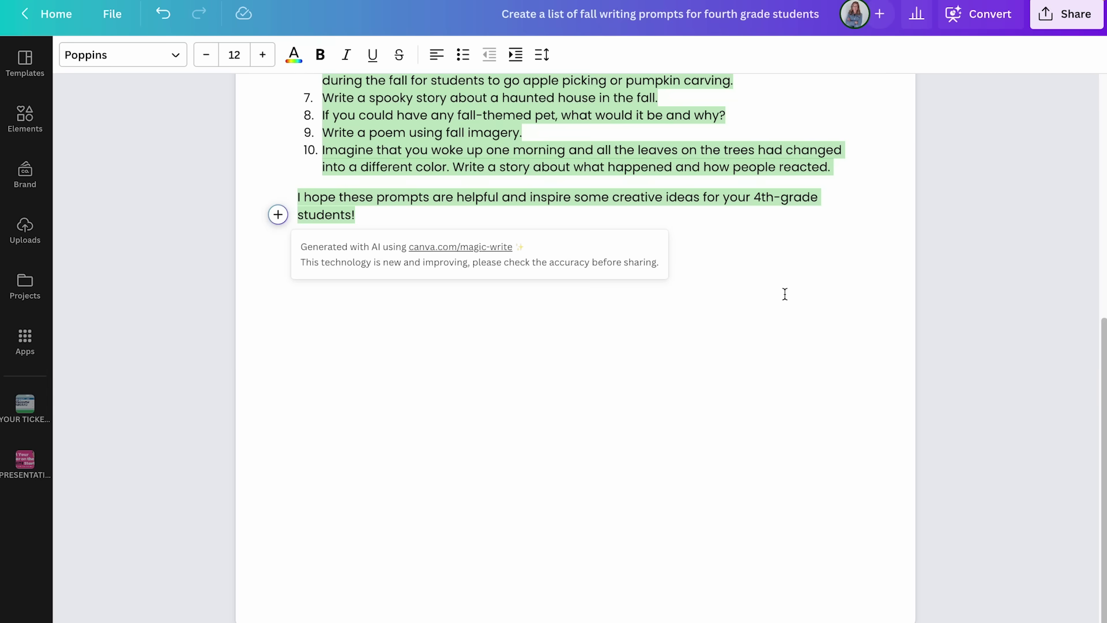
- Scroll back through the generated fall writing prompts, then return to Canva's home page
{"action": "scroll", "coordinate": [784, 294], "scroll_direction": "up", "scroll_amount": 5}
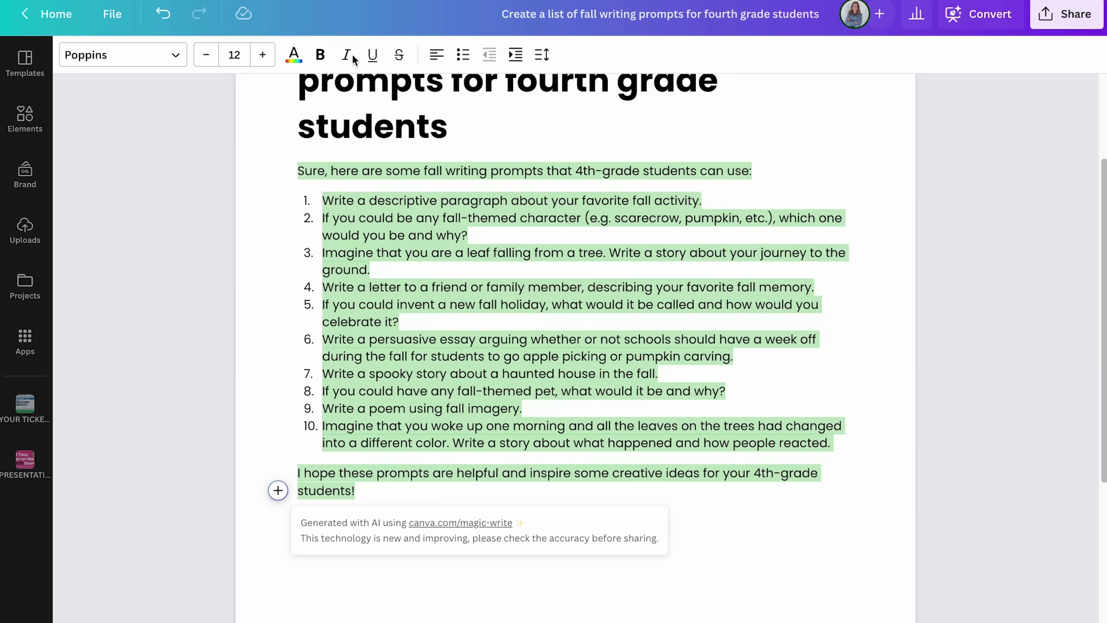
{"action": "left_click", "coordinate": [56, 14]}
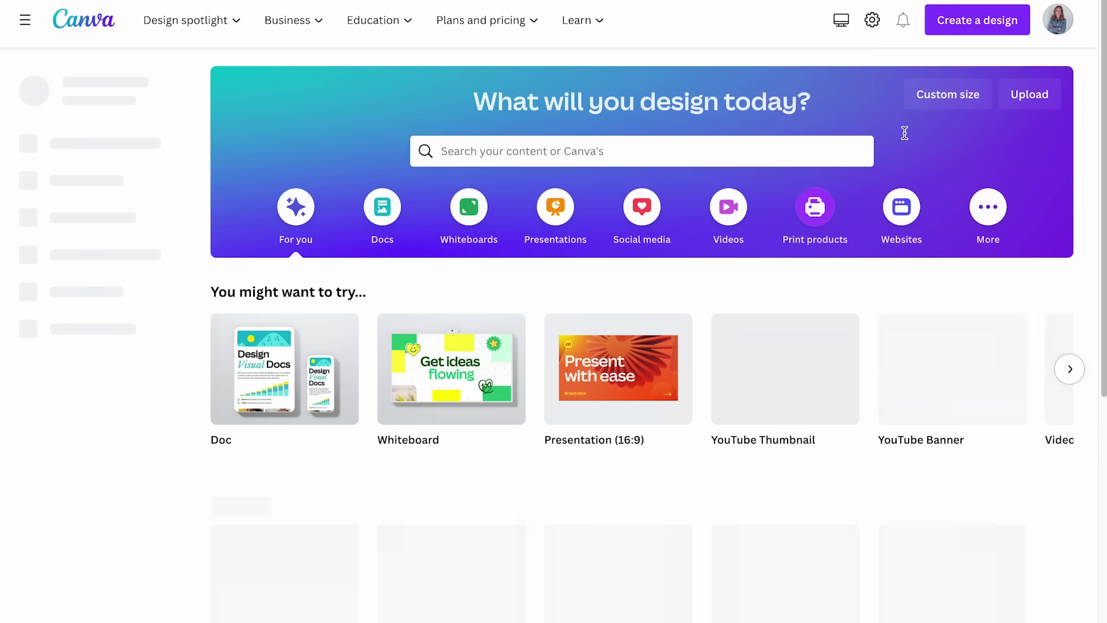
- Start a new blank 16:9 presentation and bring up the Magic Design topic prompt
{"action": "left_click", "coordinate": [993, 32]}
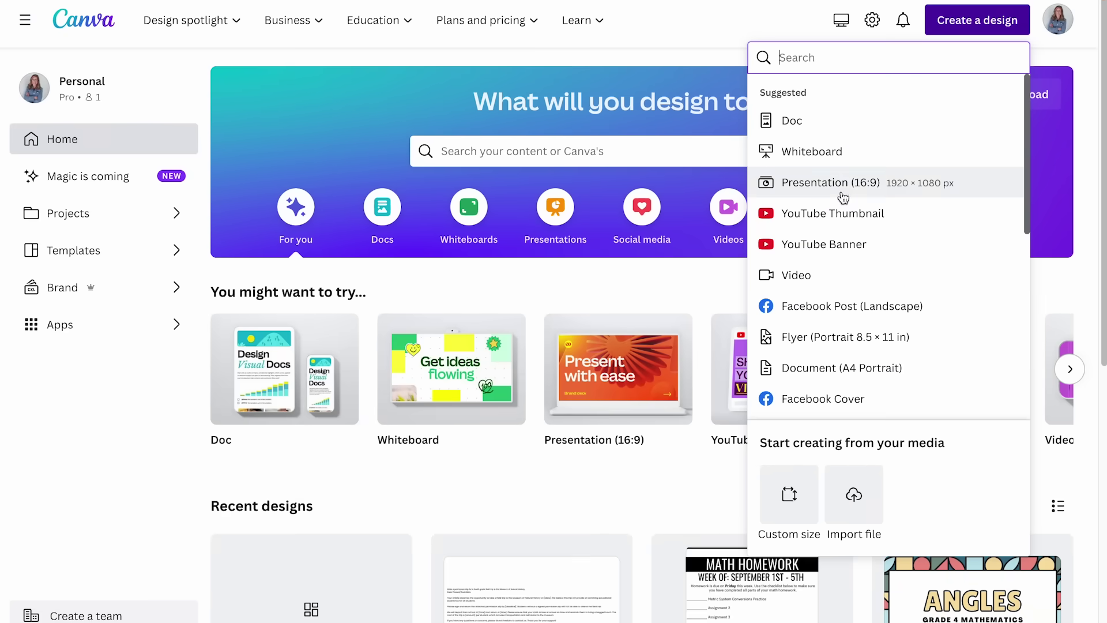
{"action": "left_click", "coordinate": [909, 183]}
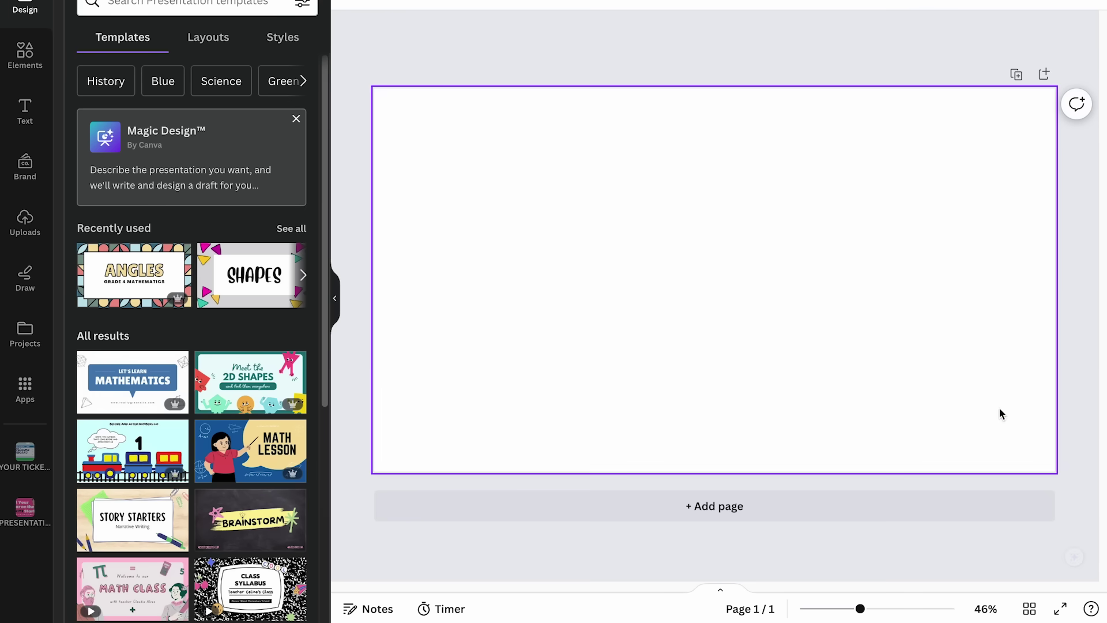
{"action": "left_click", "coordinate": [1073, 557]}
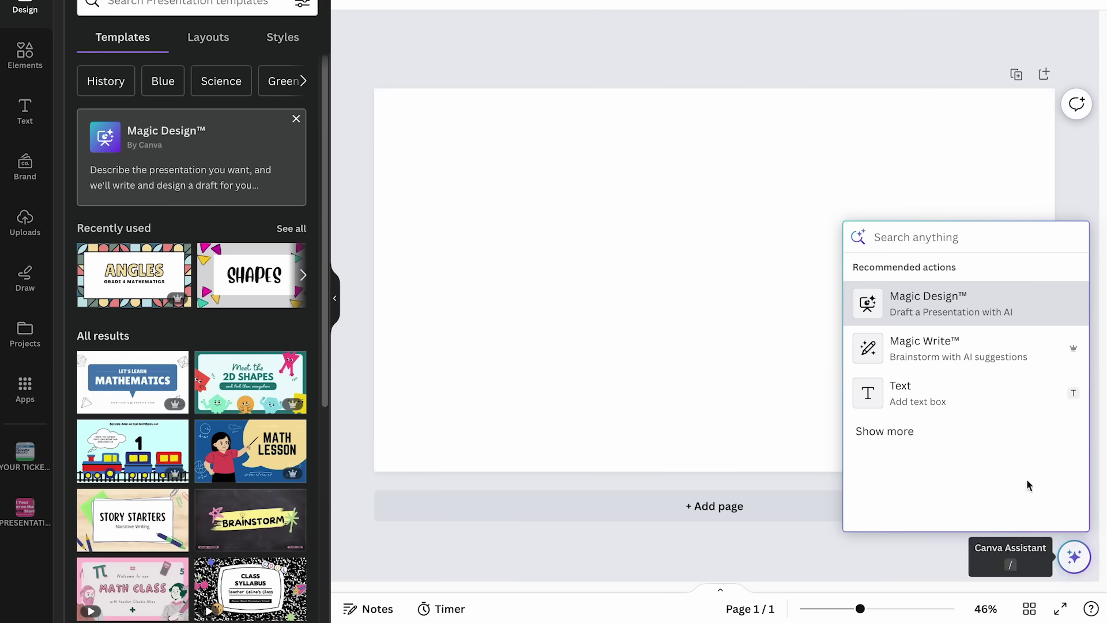
{"action": "left_click", "coordinate": [933, 316]}
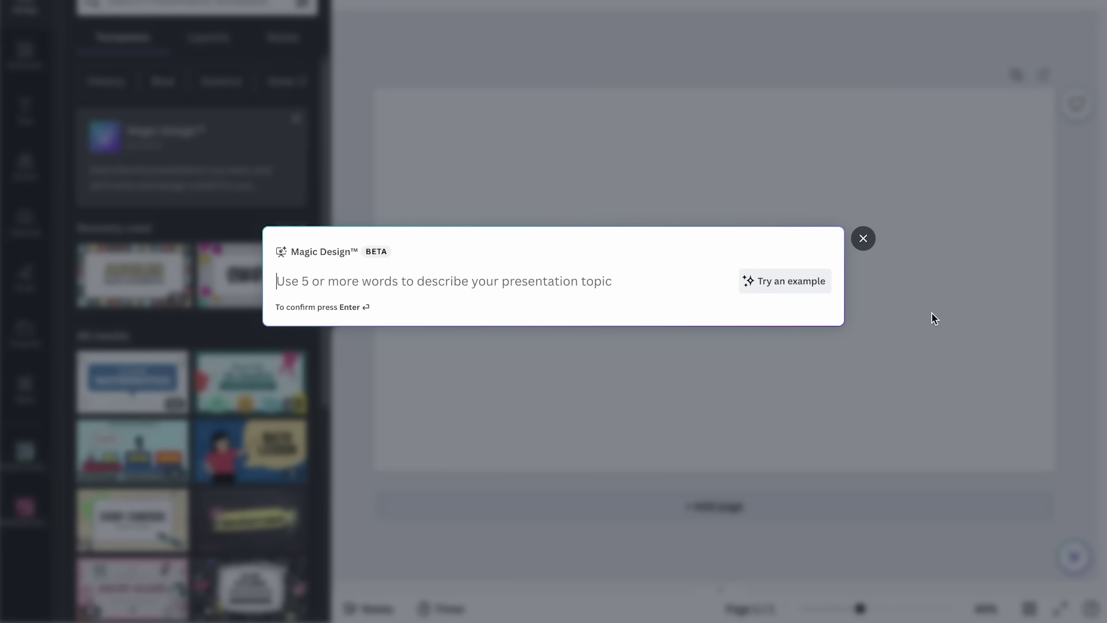
- Have Magic Design generate styles for 'The Battle of Baltimore: A turning point in American history'
{"action": "type", "text": "The"}
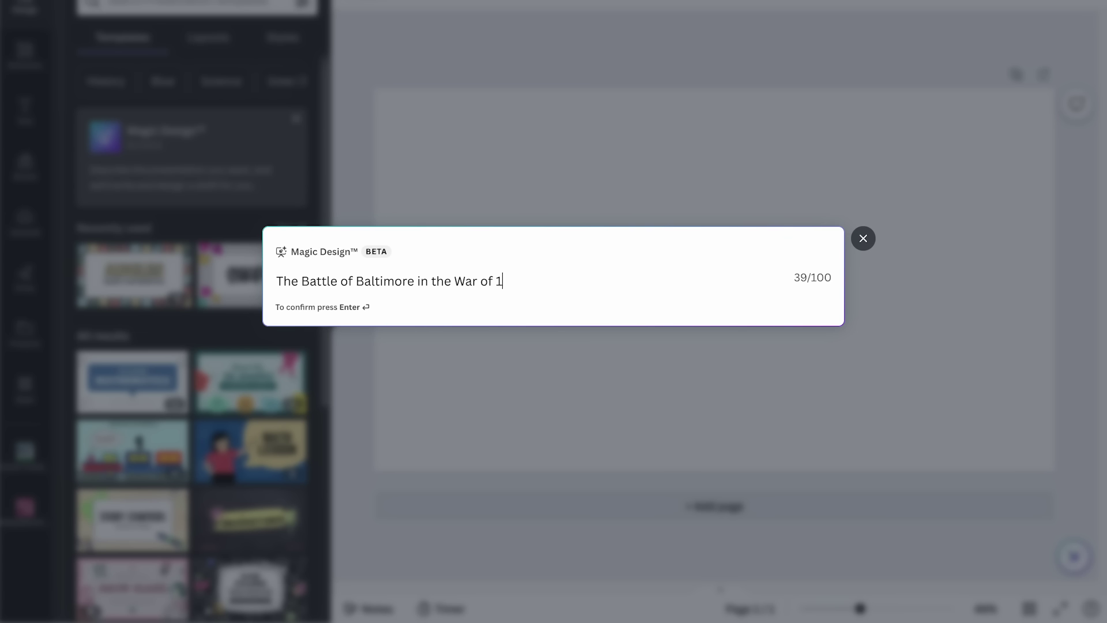
{"action": "key", "text": "Return"}
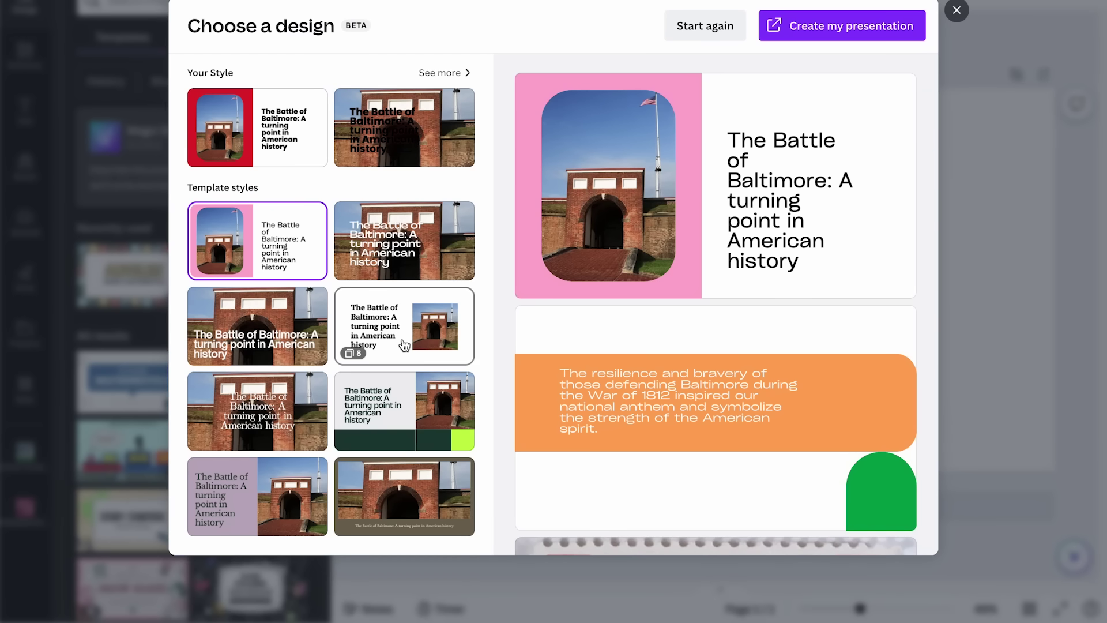
- Choose the full-photo Battle of Baltimore style and create the presentation from it
{"action": "left_click", "coordinate": [258, 327]}
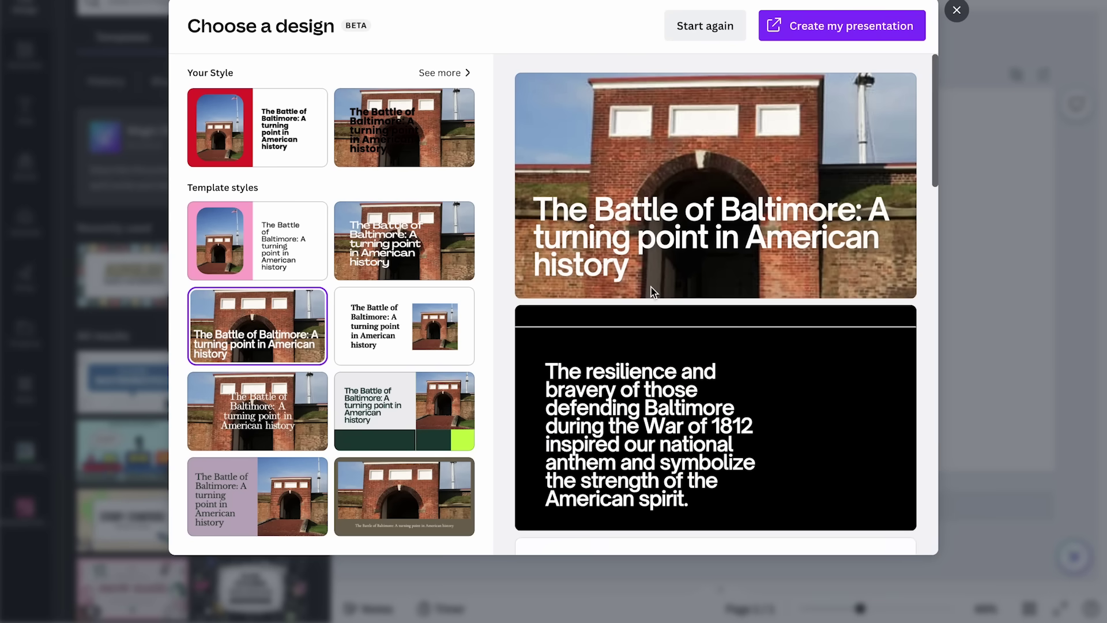
{"action": "scroll", "coordinate": [653, 291], "scroll_direction": "down", "scroll_amount": 4}
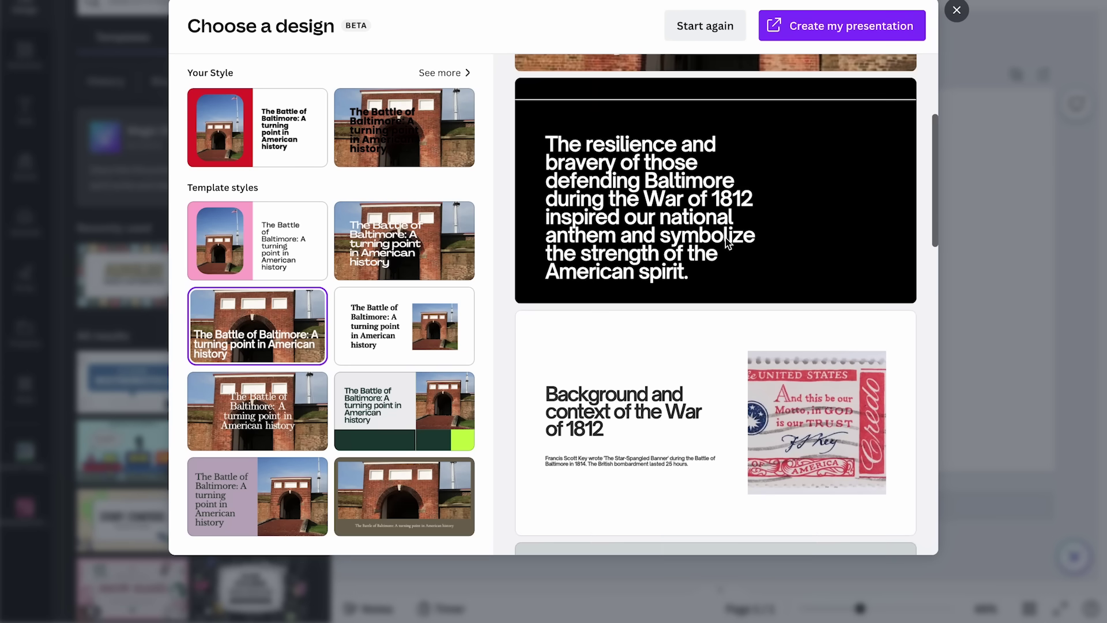
{"action": "scroll", "coordinate": [644, 346], "scroll_direction": "down", "scroll_amount": 6}
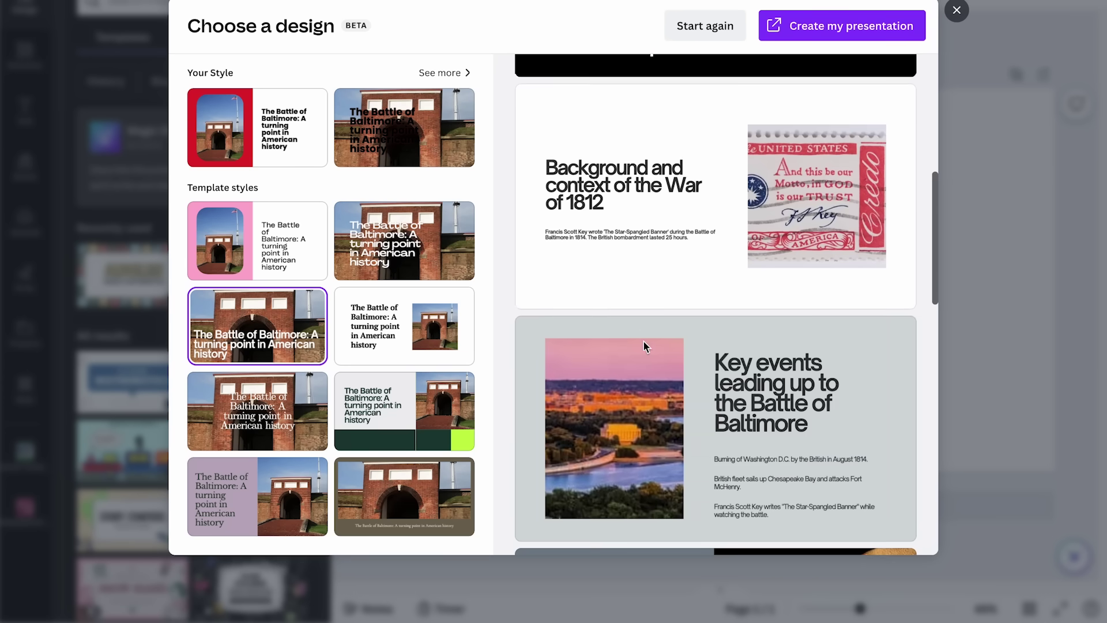
{"action": "scroll", "coordinate": [643, 341], "scroll_direction": "down", "scroll_amount": 2}
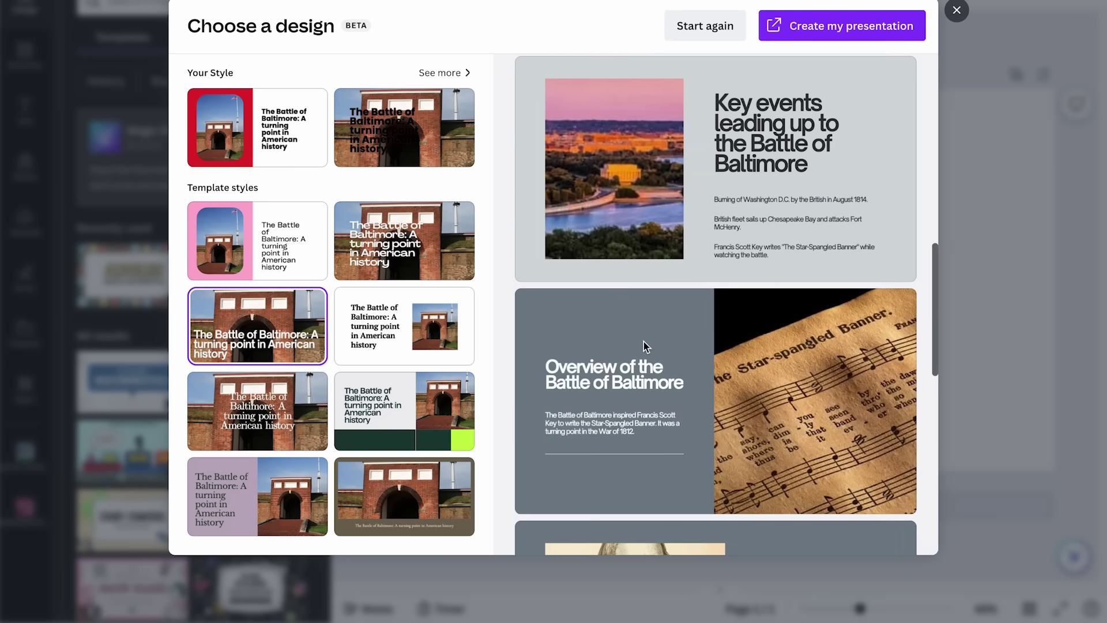
{"action": "scroll", "coordinate": [643, 341], "scroll_direction": "down", "scroll_amount": 5}
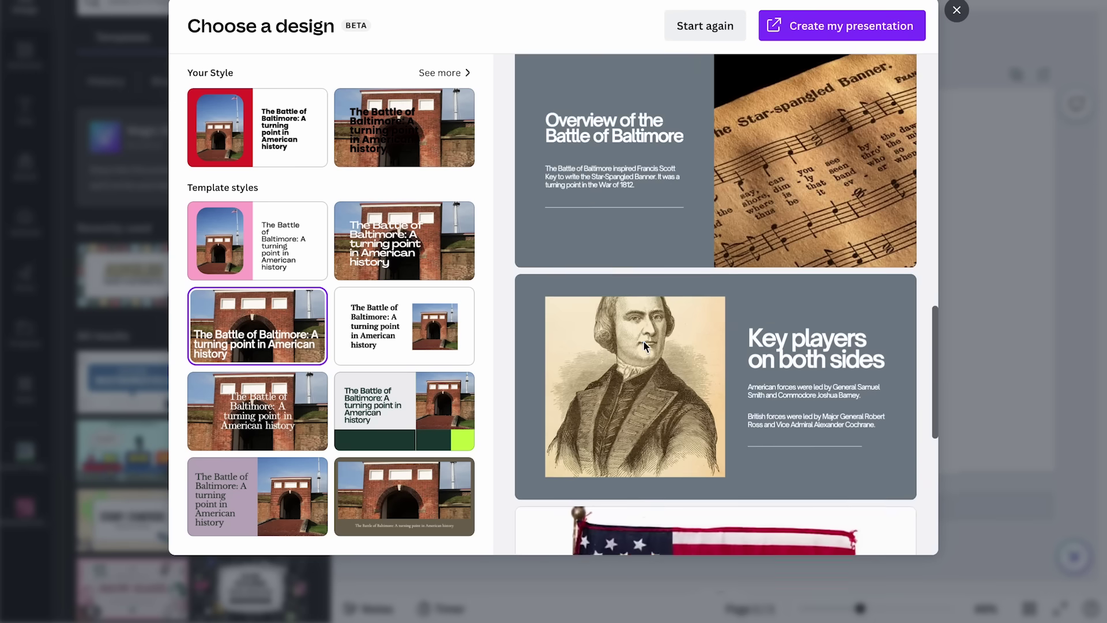
{"action": "scroll", "coordinate": [643, 341], "scroll_direction": "down", "scroll_amount": 4}
{"action": "left_click", "coordinate": [814, 25]}
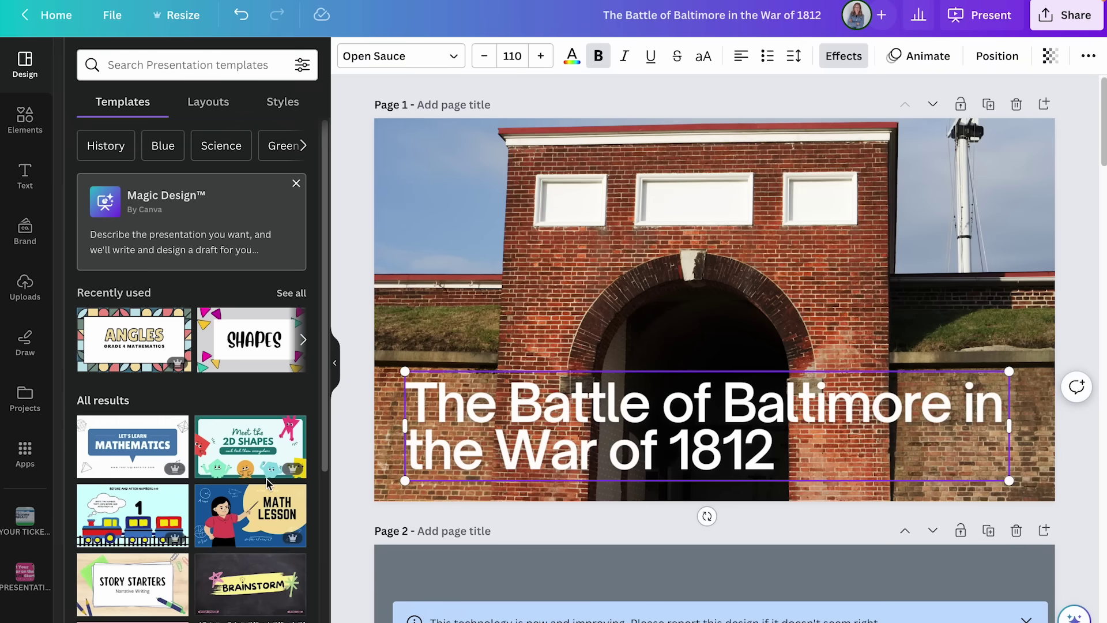
- Open Avatars by NeiroAI, pick the first presenter avatar, and add a blank page after the title page
{"action": "left_click", "coordinate": [24, 452]}
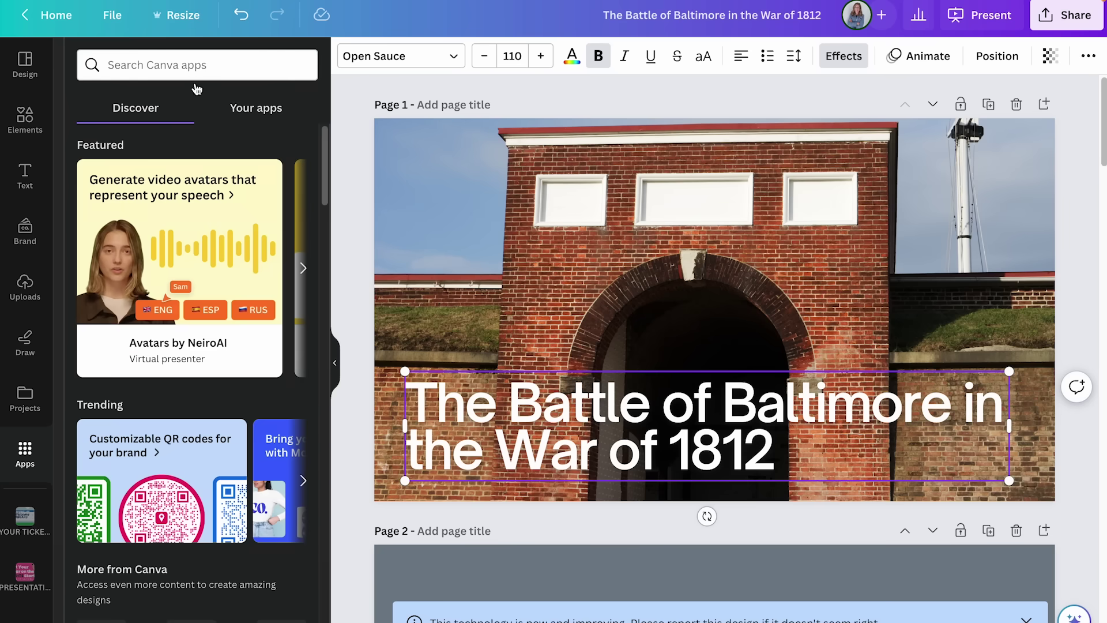
{"action": "left_click", "coordinate": [191, 68]}
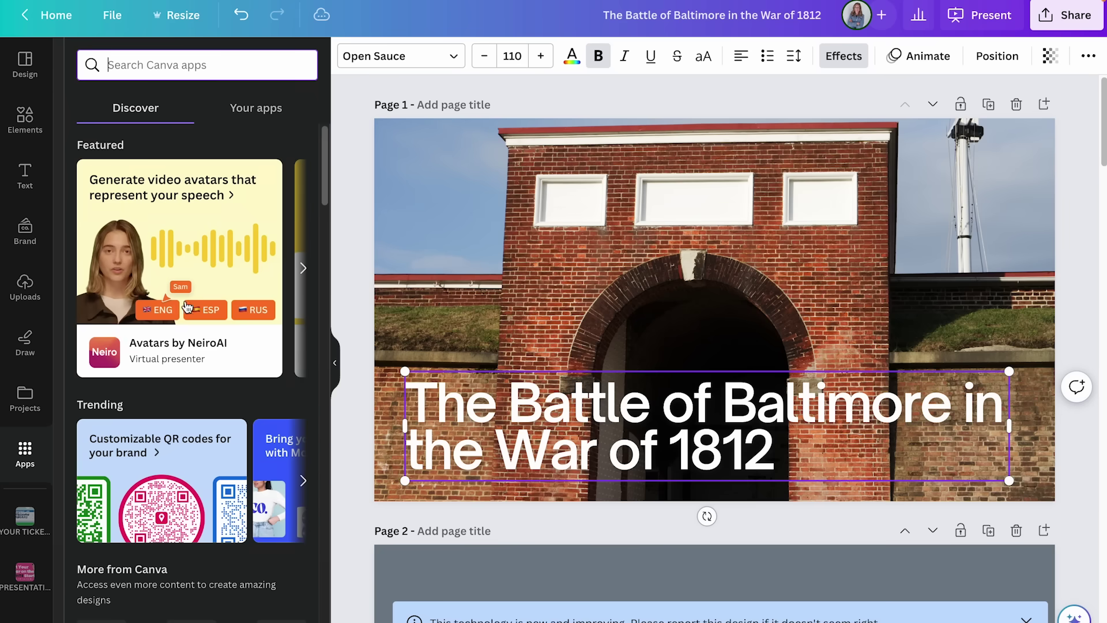
{"action": "left_click", "coordinate": [169, 360]}
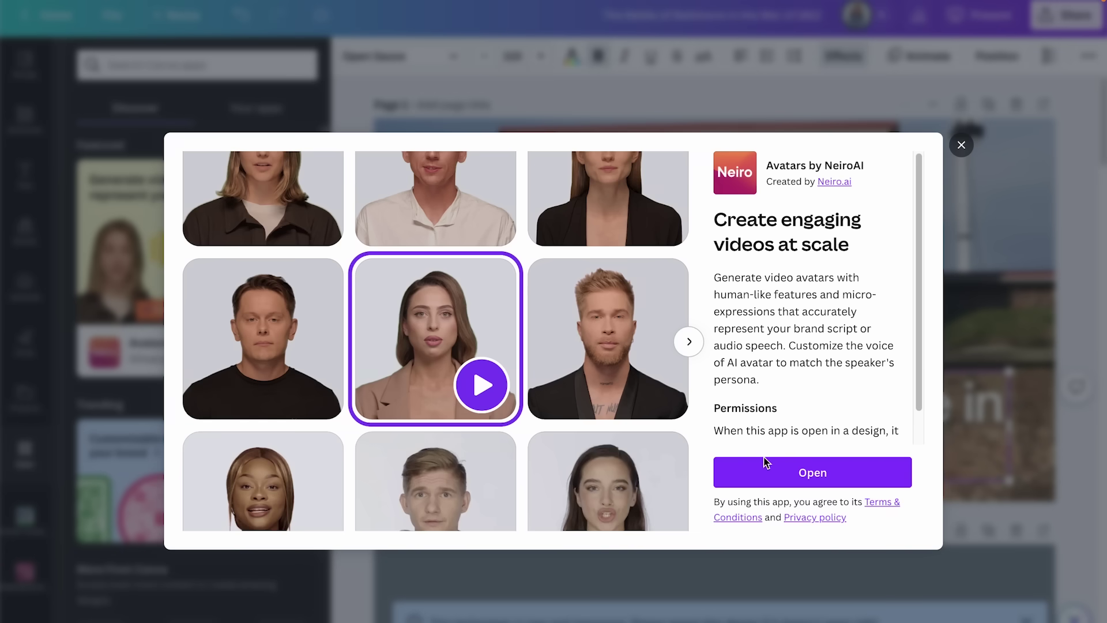
{"action": "left_click", "coordinate": [802, 479]}
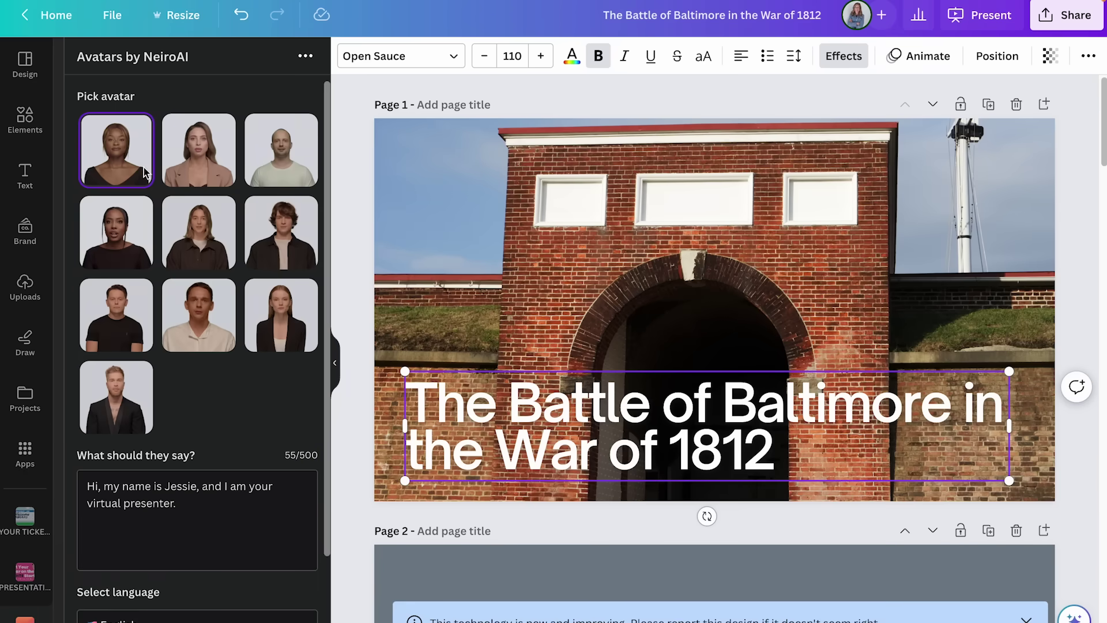
{"action": "left_click", "coordinate": [127, 160]}
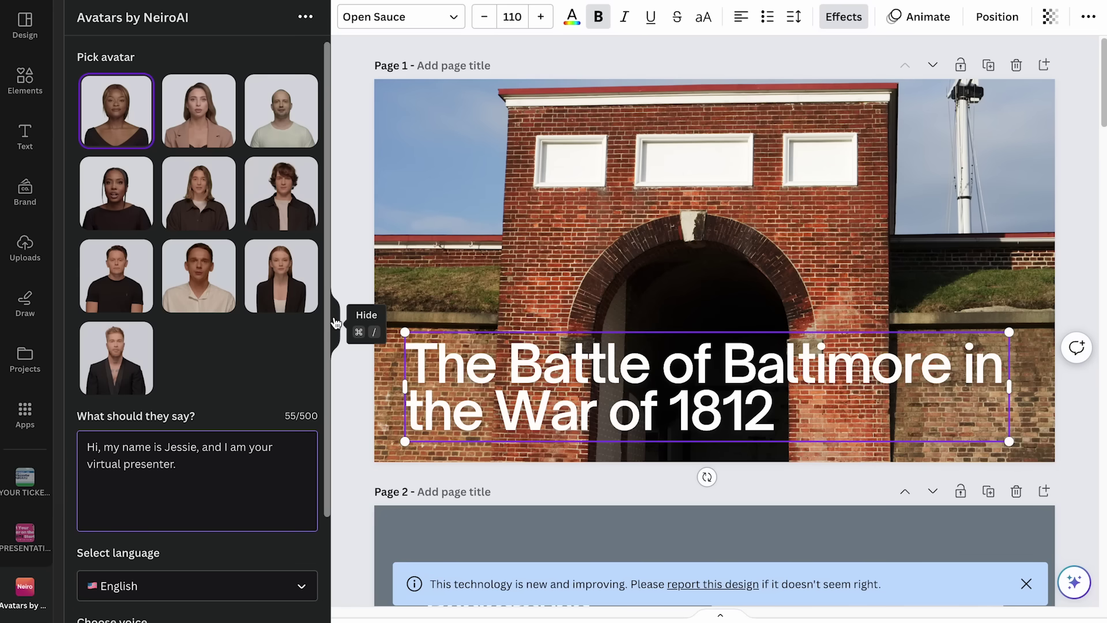
{"action": "left_click", "coordinate": [1045, 65]}
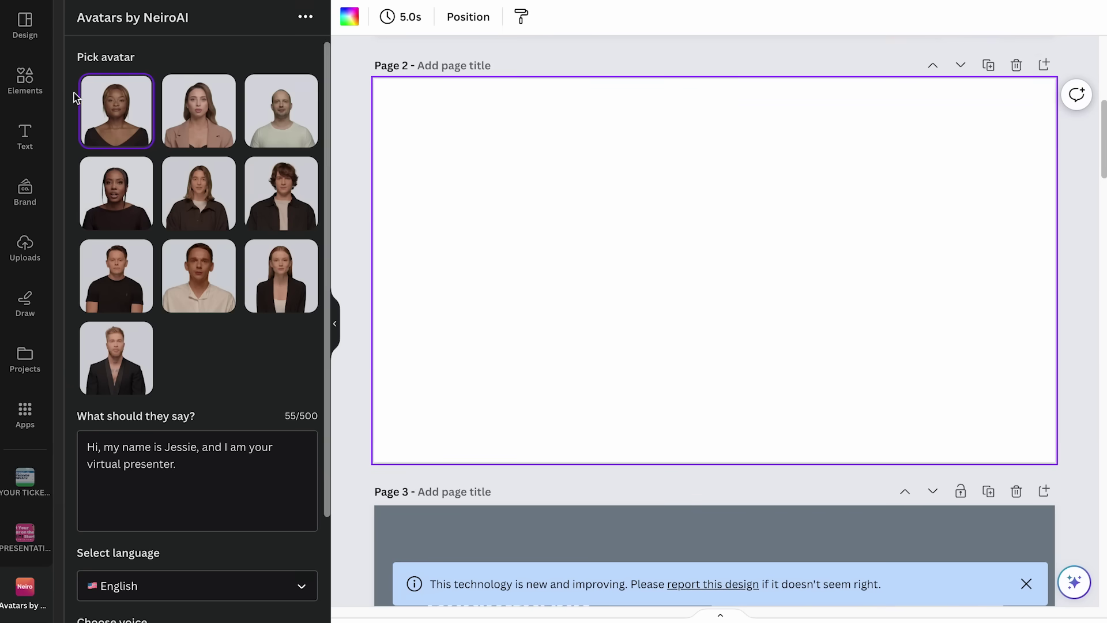
- Add a red square from Elements to Page 2, moving it up-left and shrinking it
{"action": "left_click", "coordinate": [21, 89]}
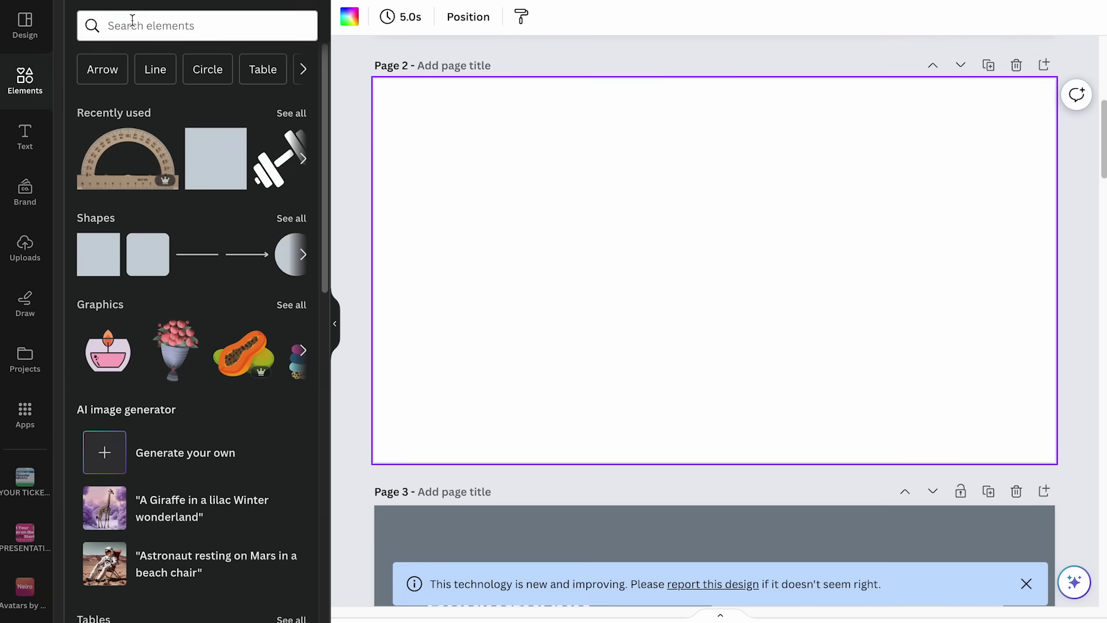
{"action": "left_click", "coordinate": [230, 183]}
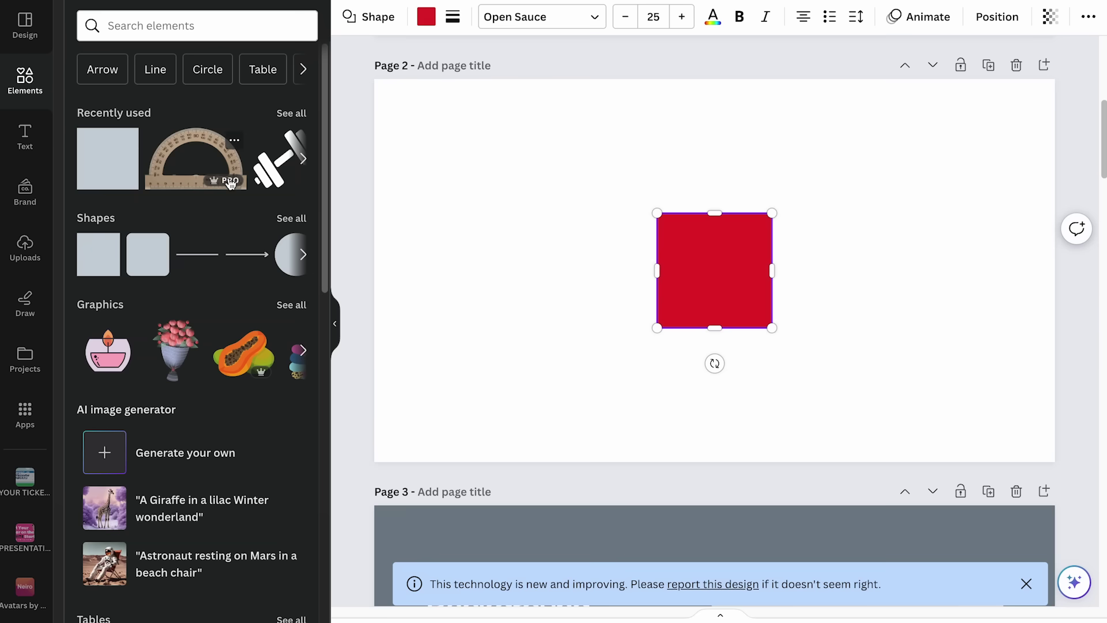
{"action": "left_click", "coordinate": [855, 240]}
{"action": "left_click_drag", "start_coordinate": [763, 257], "coordinate": [640, 138]}
{"action": "left_click_drag", "start_coordinate": [666, 215], "coordinate": [616, 163]}
- Duplicate the square into four stacked in a rough column, then select all four
{"action": "key", "text": "ctrl+d"}
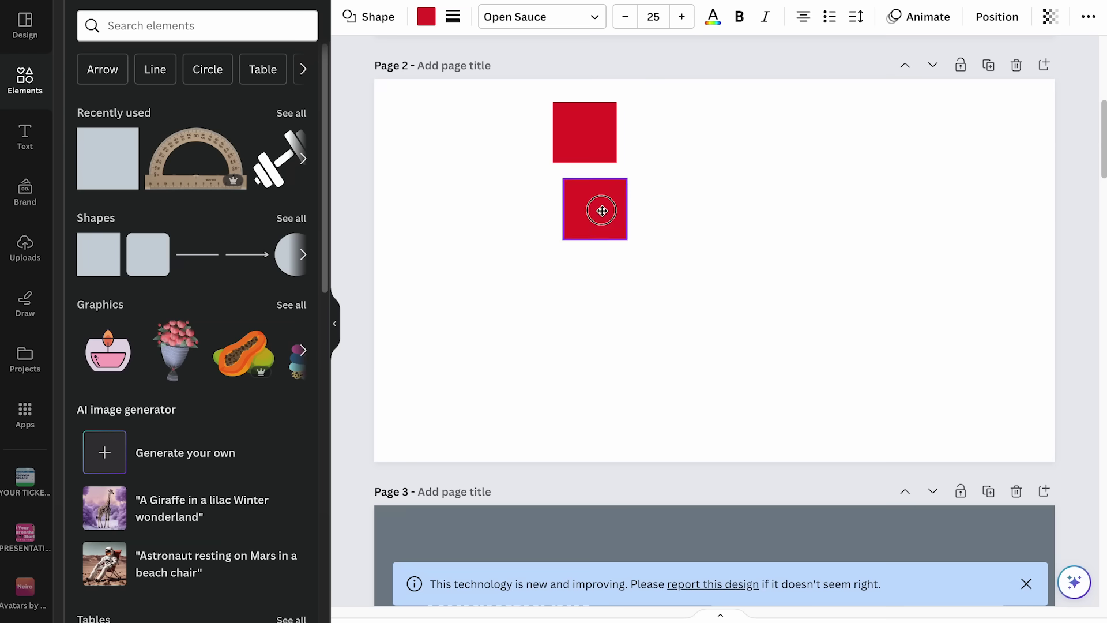
{"action": "key", "text": "ctrl+d"}
{"action": "left_click_drag", "start_coordinate": [599, 300], "coordinate": [591, 305]}
{"action": "key", "text": "ctrl+d"}
{"action": "left_click_drag", "start_coordinate": [625, 376], "coordinate": [601, 376]}
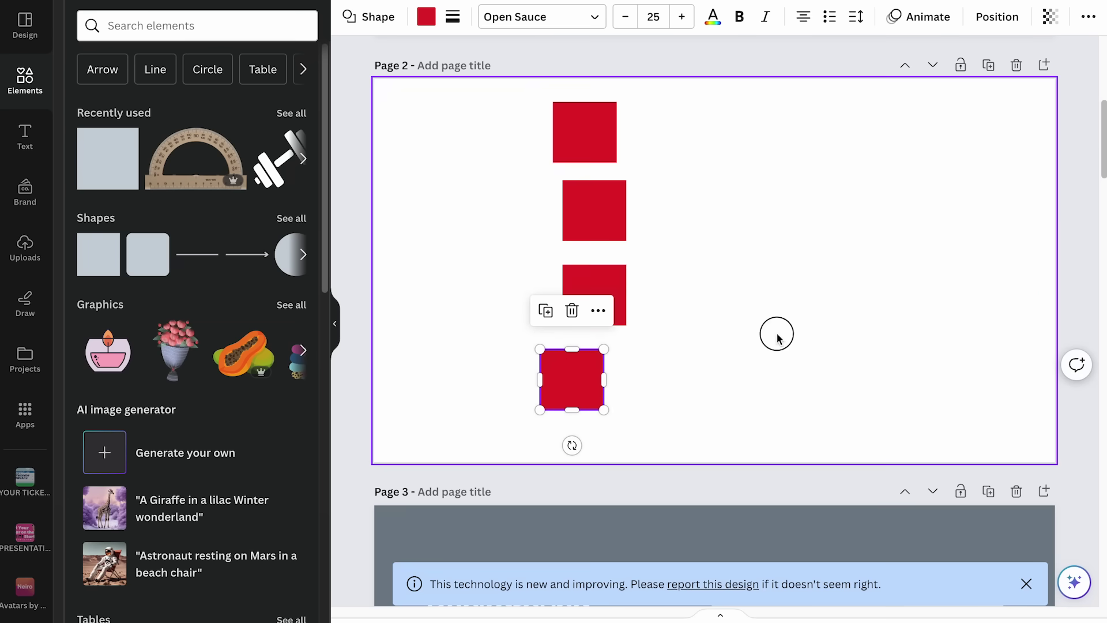
{"action": "left_click", "coordinate": [777, 335]}
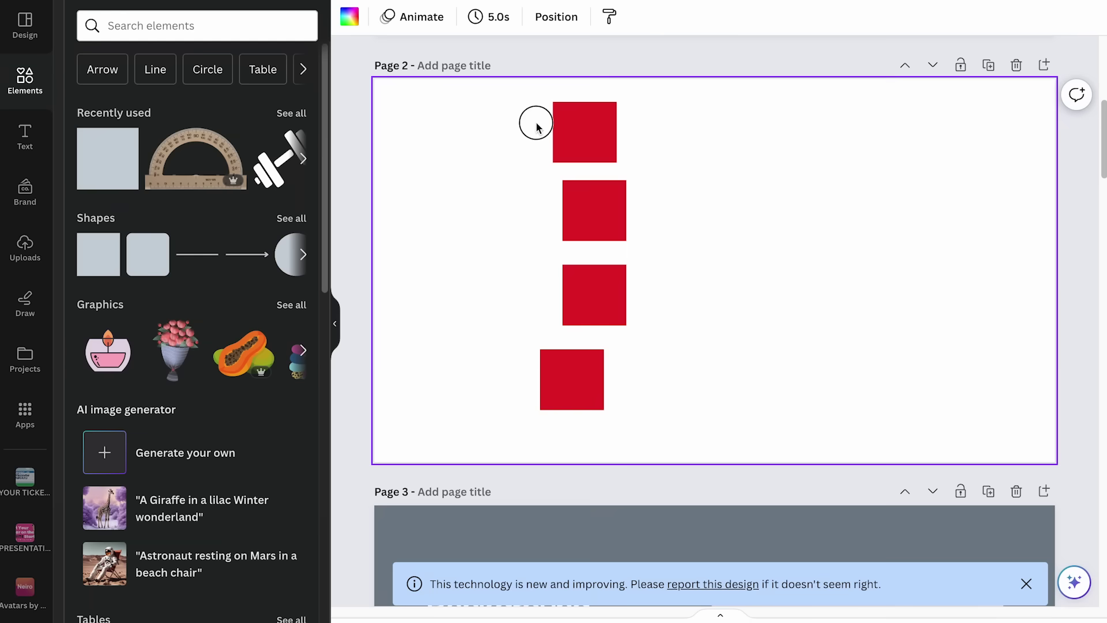
{"action": "left_click_drag", "start_coordinate": [537, 121], "coordinate": [599, 401]}
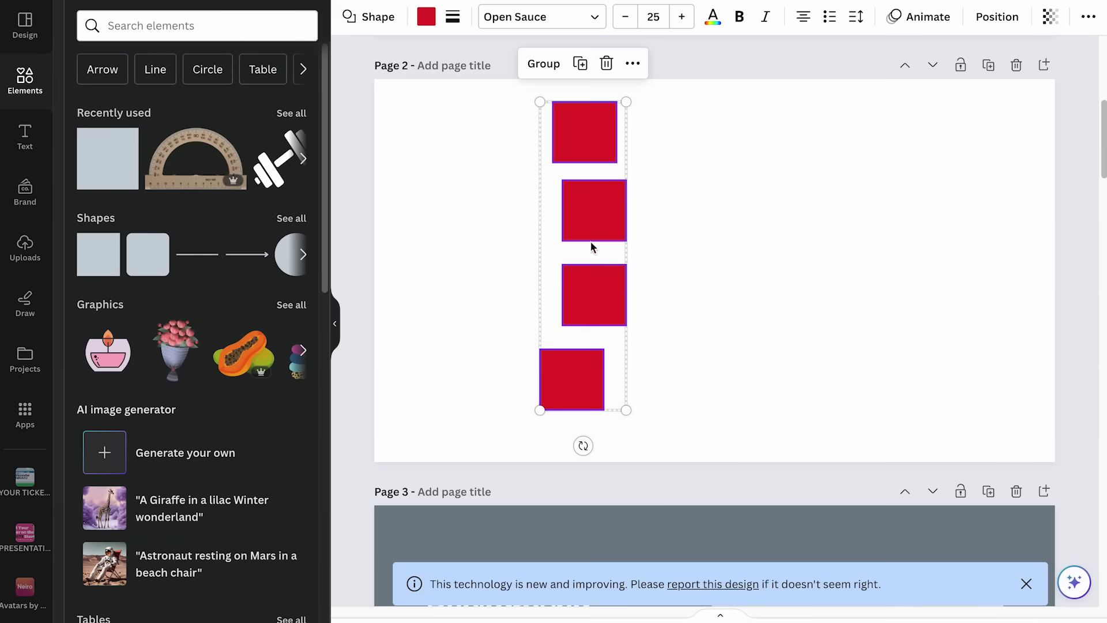
- Tidy up the four selected red squares into an evenly spaced column
{"action": "left_click", "coordinate": [989, 27]}
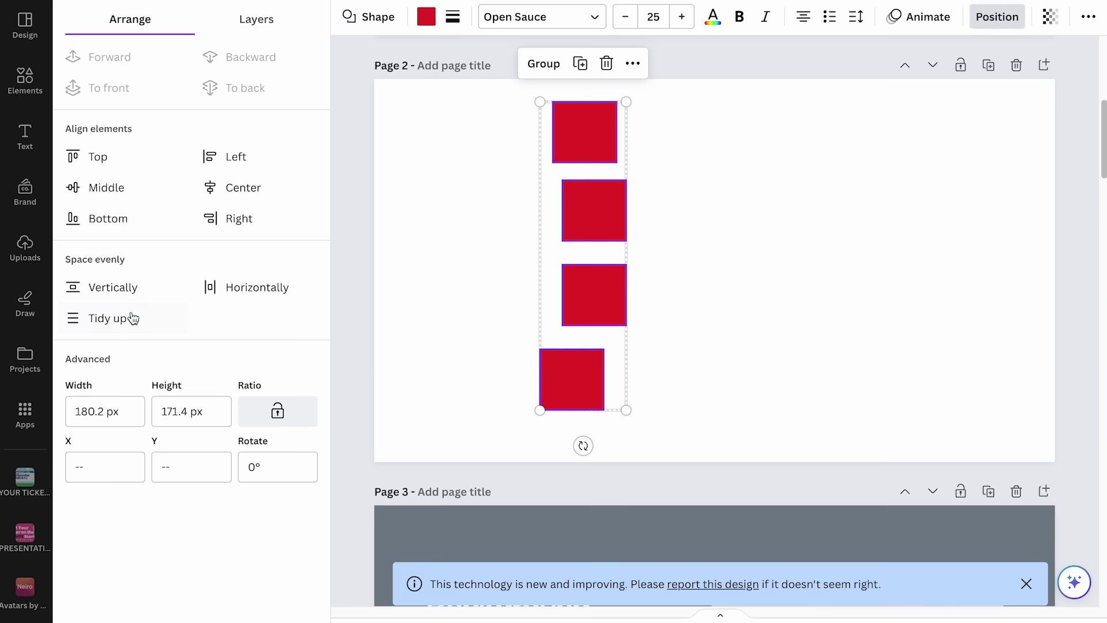
{"action": "left_click", "coordinate": [109, 317]}
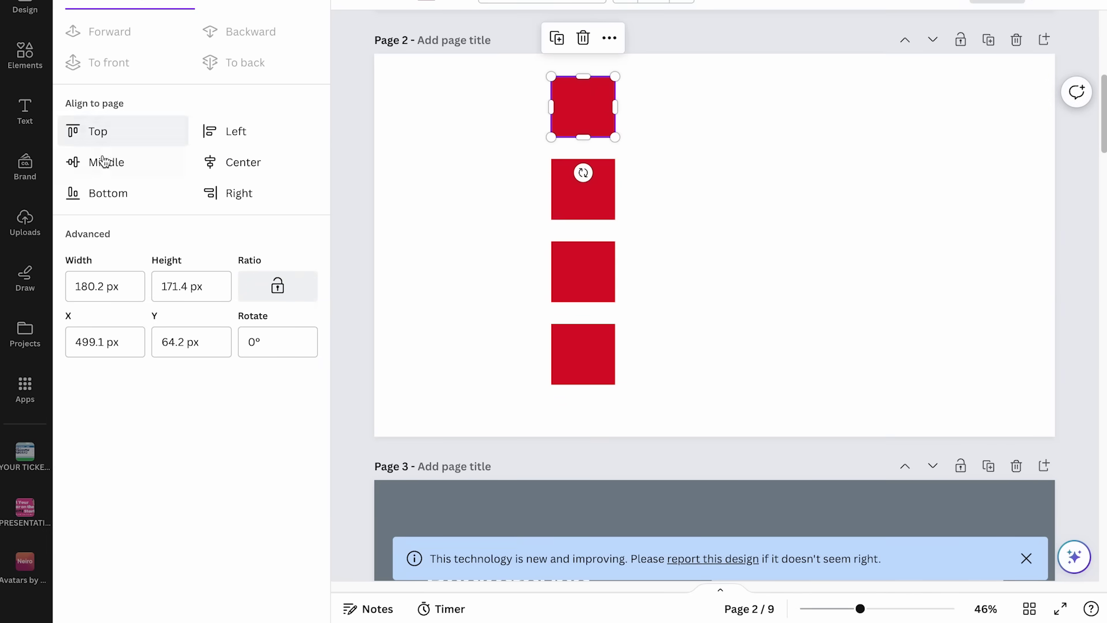
- Align one red square to the page's vertical middle, trying center, left, then right edge
{"action": "left_click", "coordinate": [100, 174]}
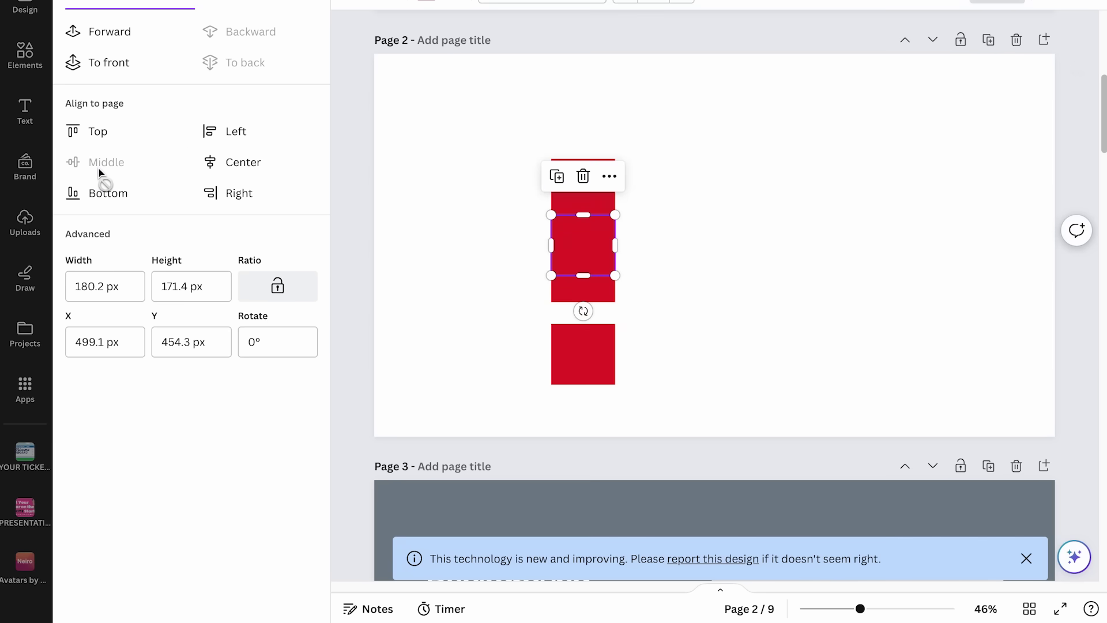
{"action": "left_click", "coordinate": [245, 164]}
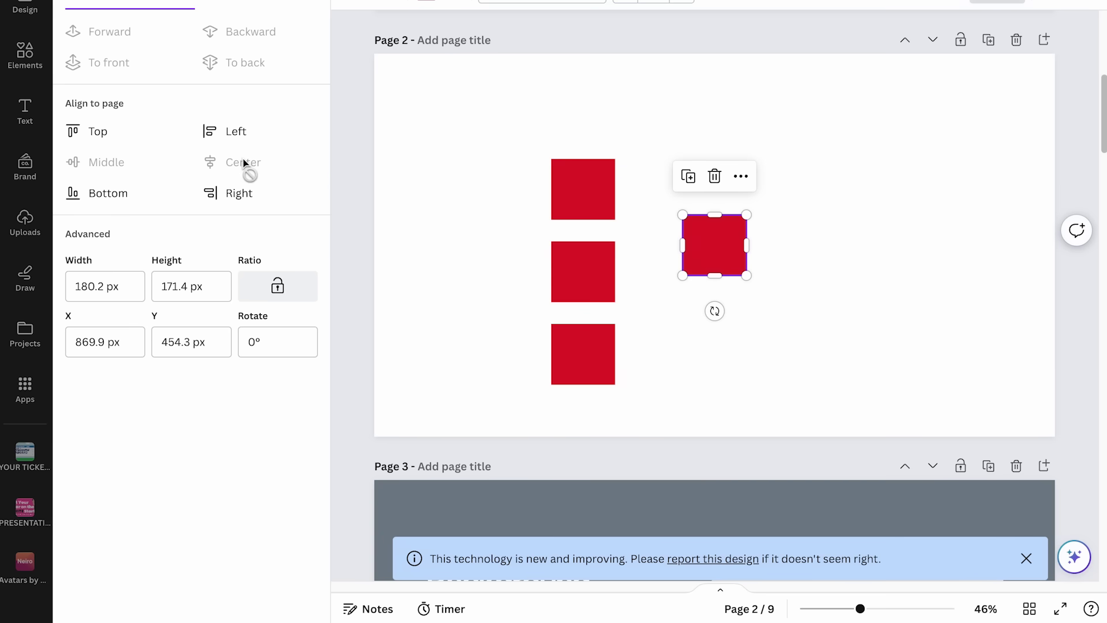
{"action": "left_click", "coordinate": [247, 141]}
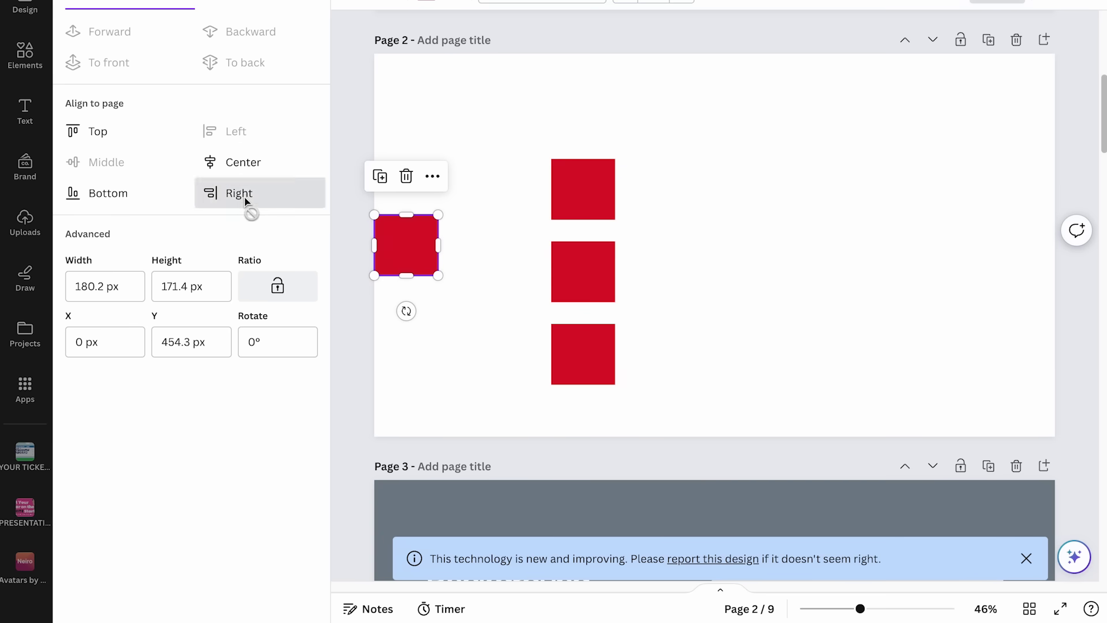
{"action": "left_click", "coordinate": [245, 197]}
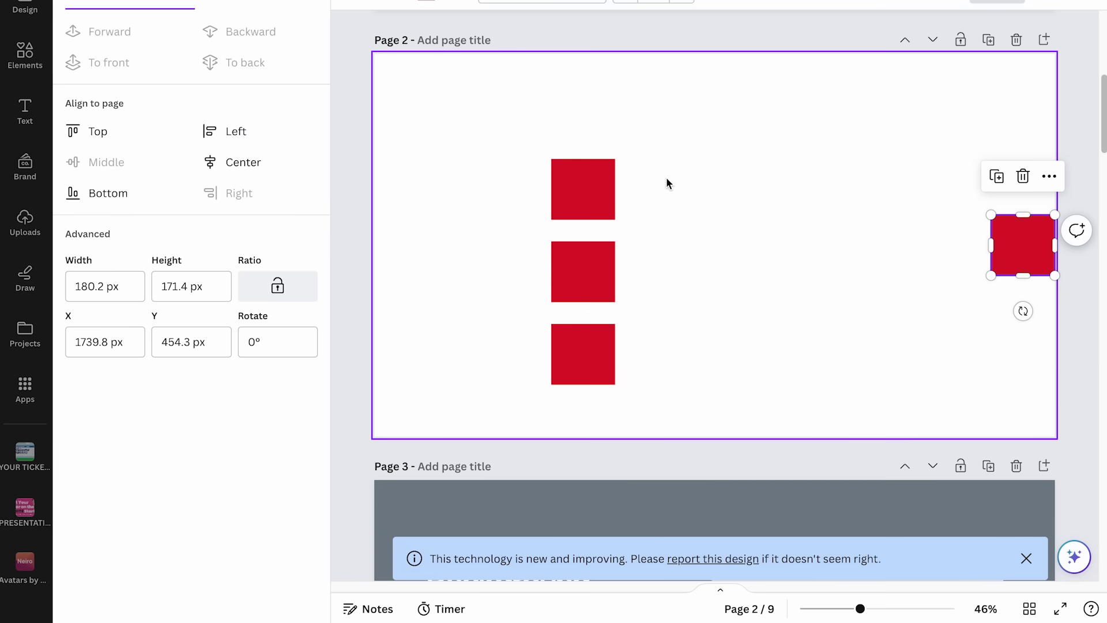